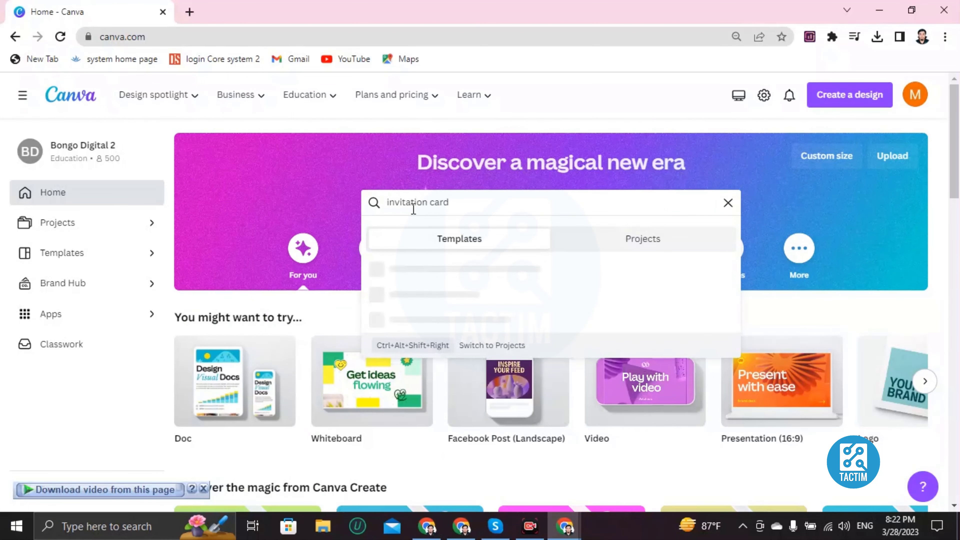
# Step: Search Canva's home page for 'invitation card' templates
pyautogui.press('Return')
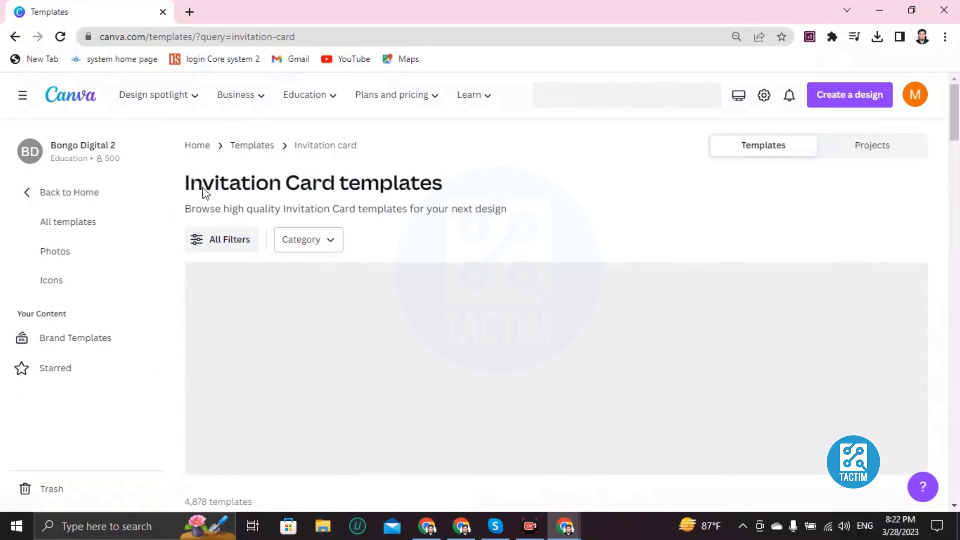
# Step: Browse the invitation card results and open the Black Gold Modern Wedding Invitation preview
pyautogui.scroll(-3, 227, 246)
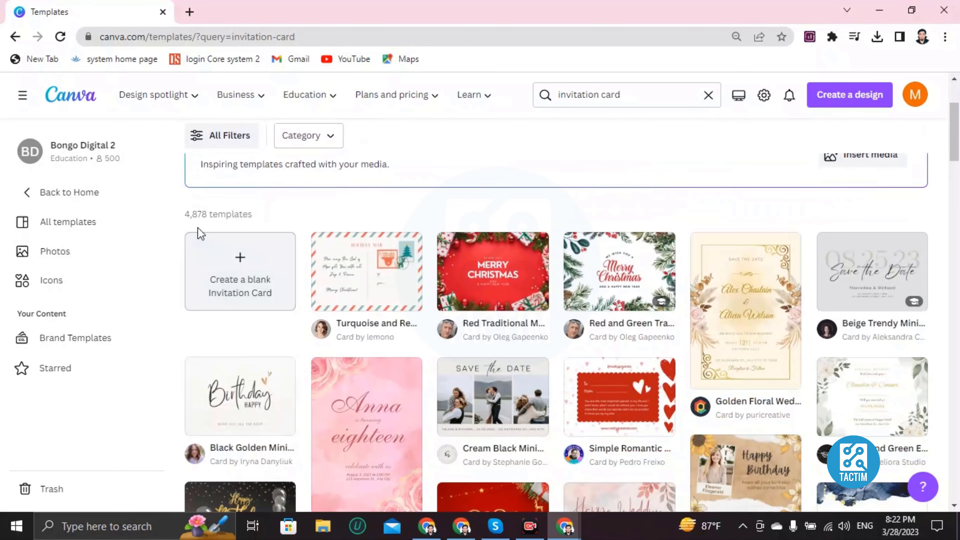
pyautogui.scroll(-5, 378, 242)
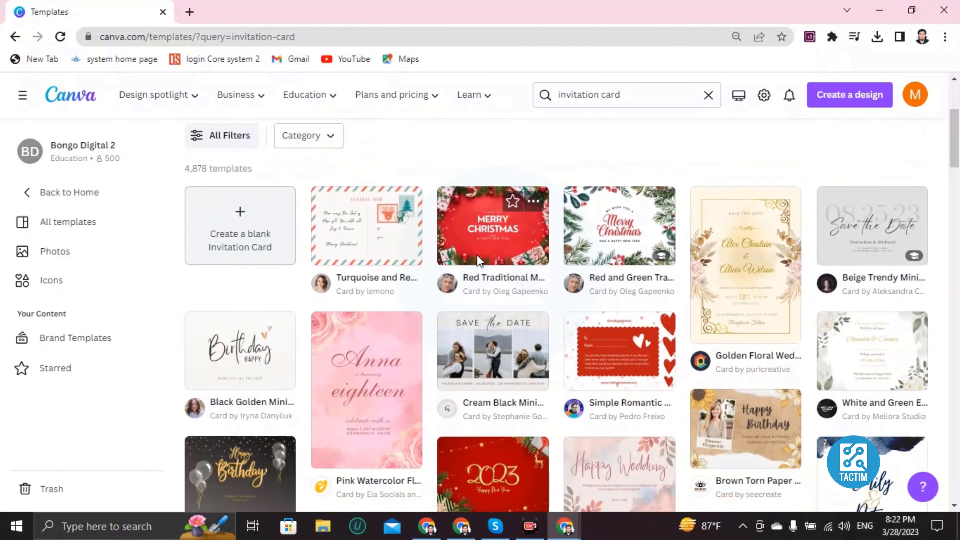
pyautogui.scroll(3, 348, 245)
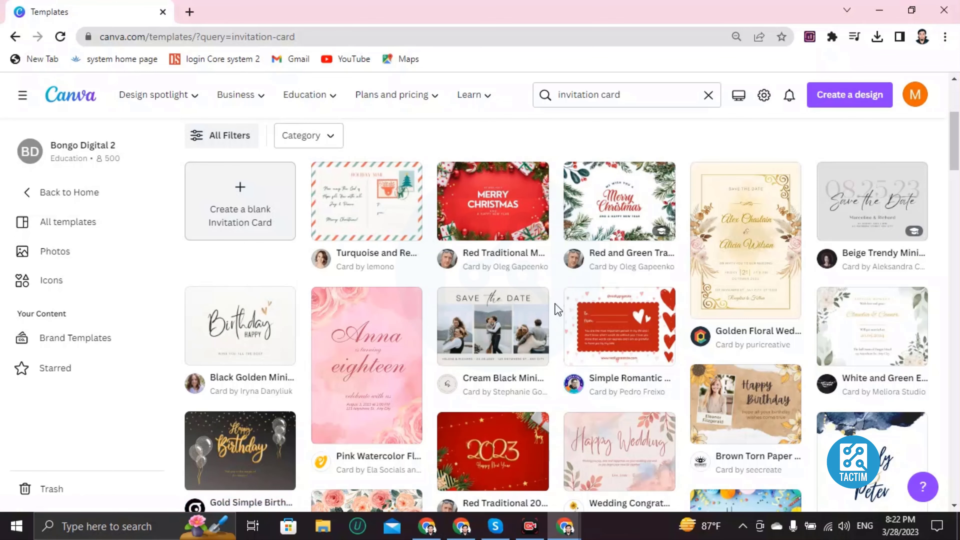
pyautogui.scroll(-3, 550, 312)
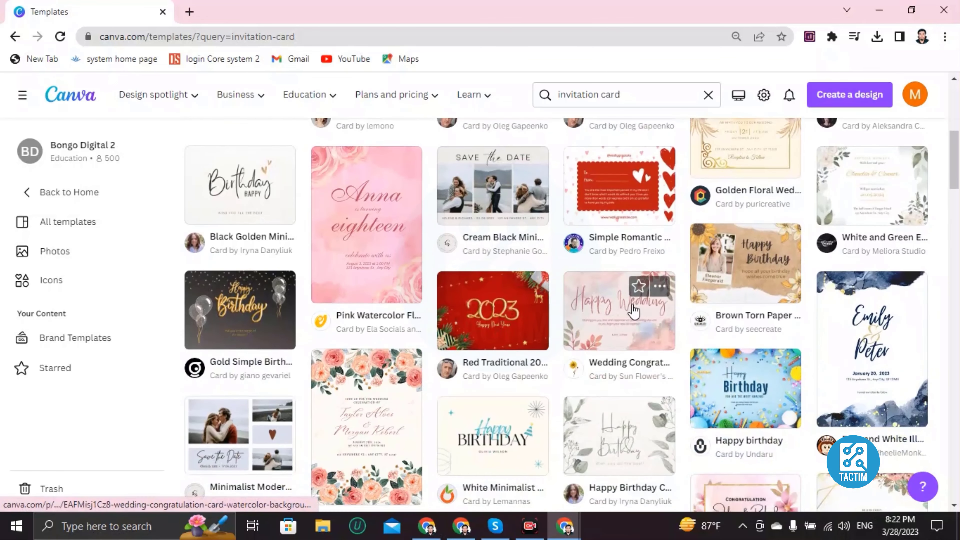
pyautogui.scroll(-4, 585, 321)
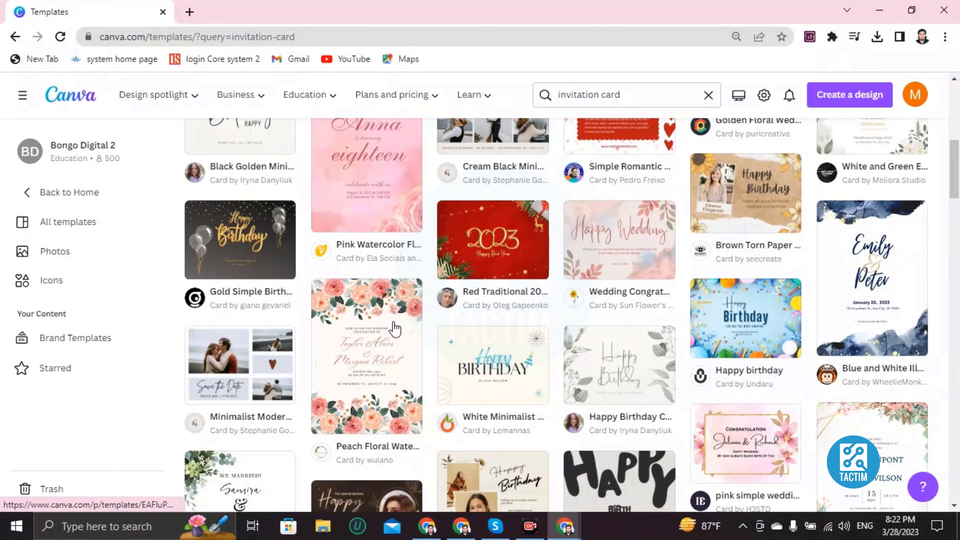
pyautogui.scroll(-4, 508, 316)
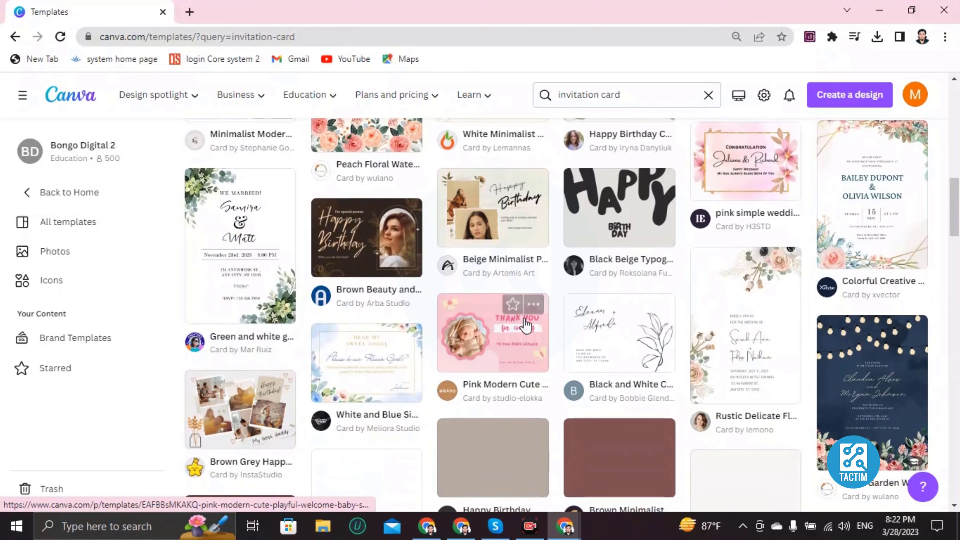
pyautogui.scroll(-4, 516, 320)
pyautogui.scroll(-5, 495, 323)
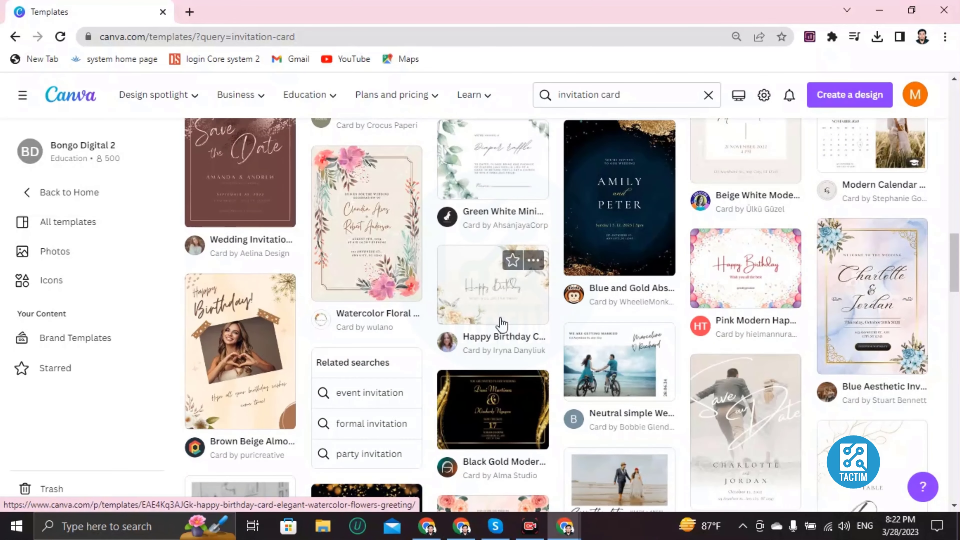
pyautogui.scroll(-3, 502, 325)
pyautogui.scroll(11, 502, 335)
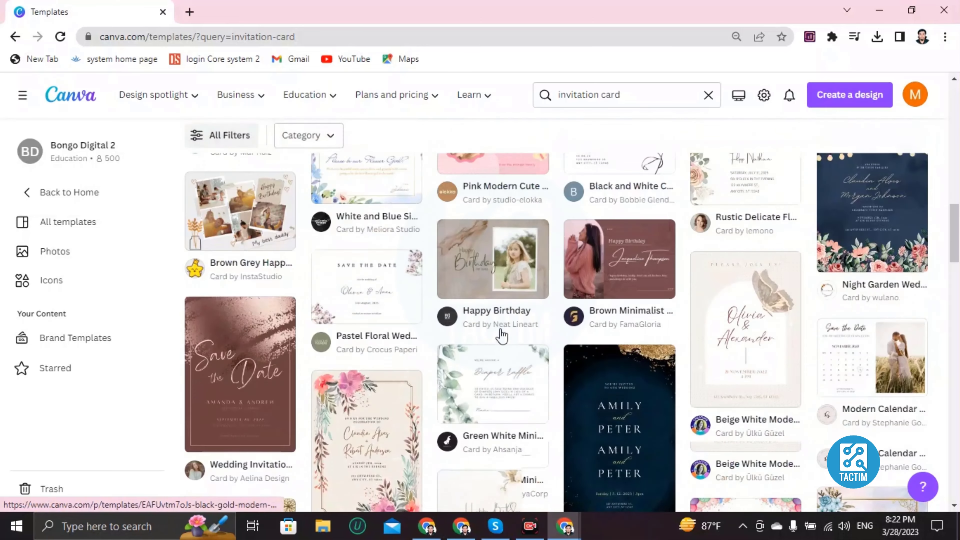
pyautogui.scroll(-10, 502, 336)
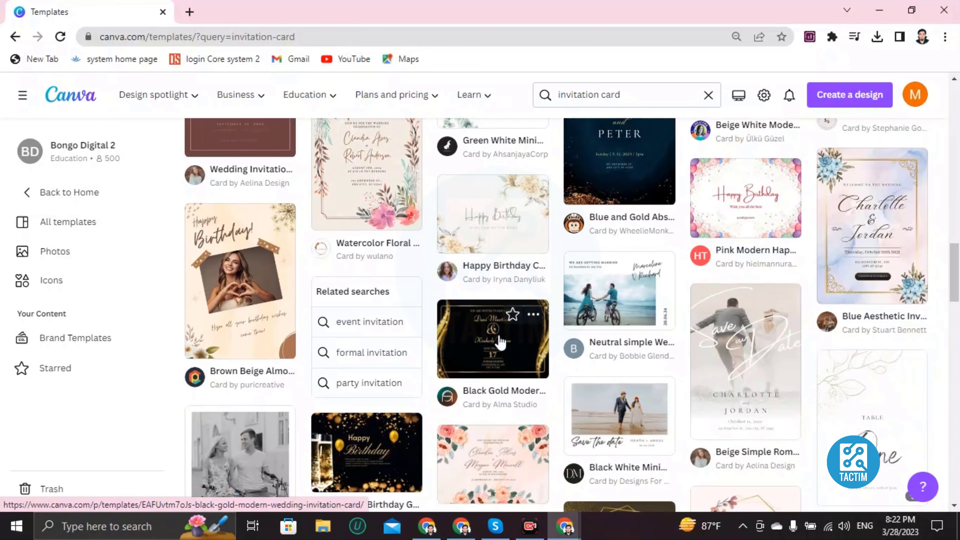
pyautogui.scroll(-3, 501, 342)
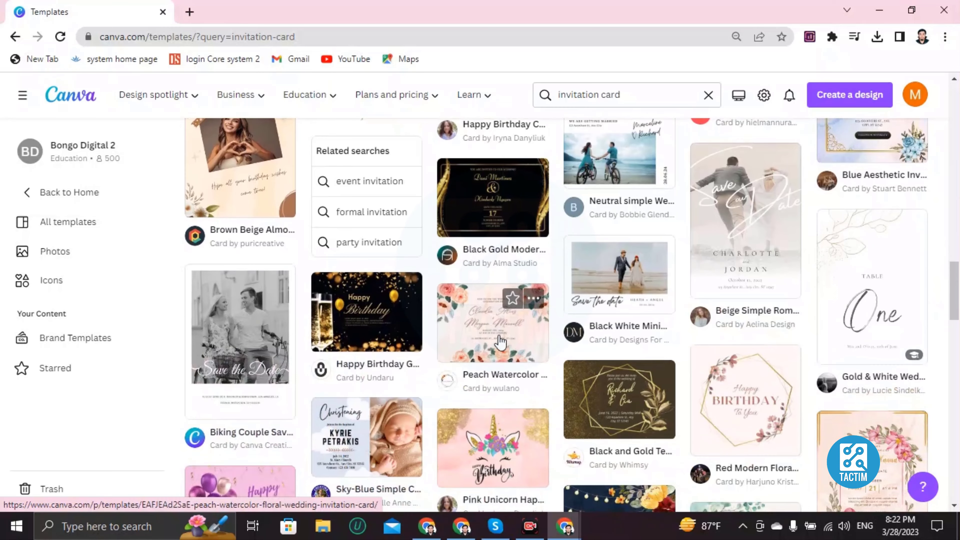
pyautogui.scroll(11, 501, 342)
pyautogui.scroll(-8, 495, 348)
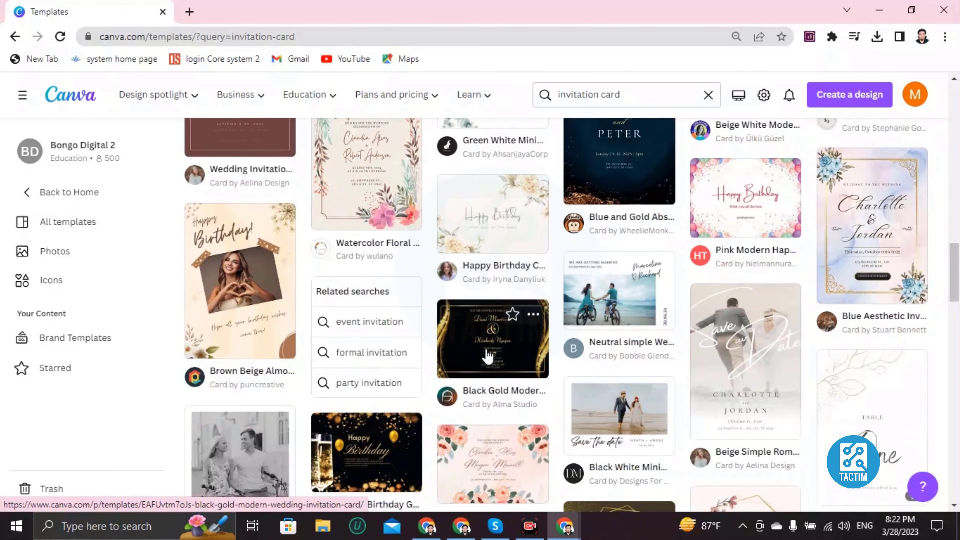
pyautogui.click(488, 356)
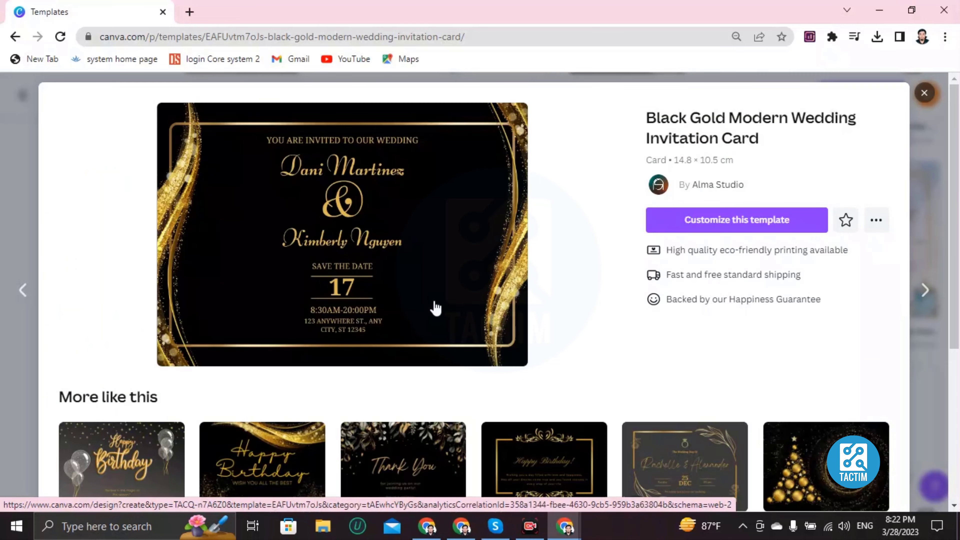
# Step: Close the Black Gold card preview and return to the top of the results
pyautogui.click(928, 92)
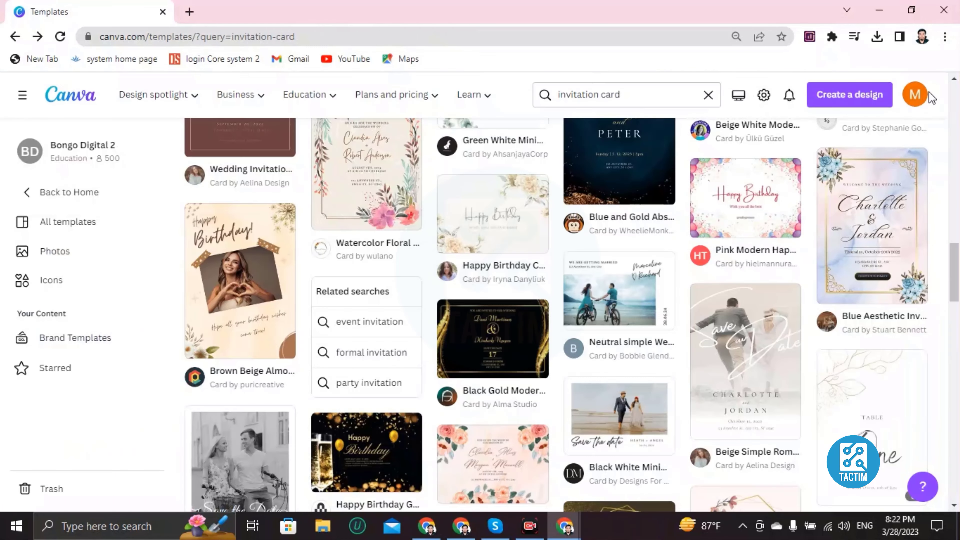
pyautogui.scroll(5, 516, 277)
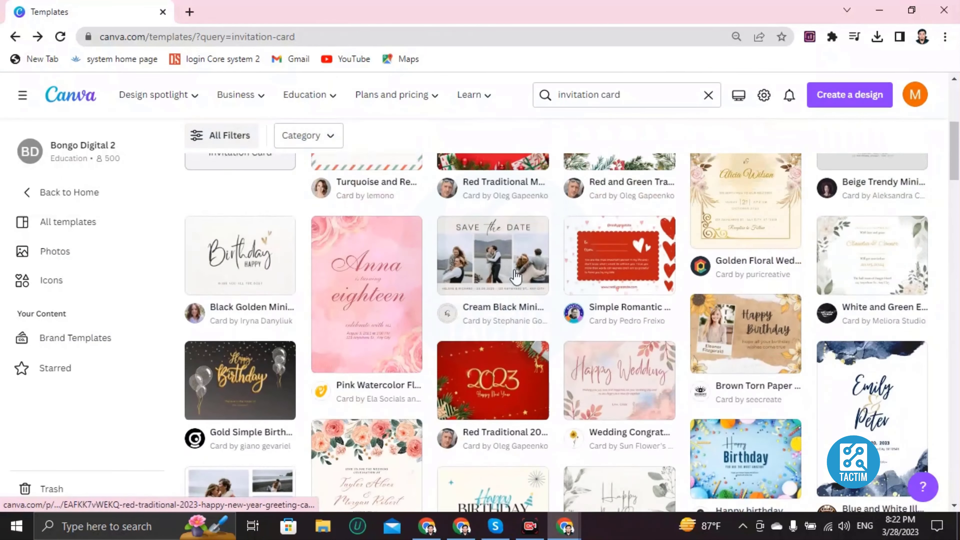
pyautogui.scroll(3, 514, 270)
pyautogui.scroll(-2, 514, 270)
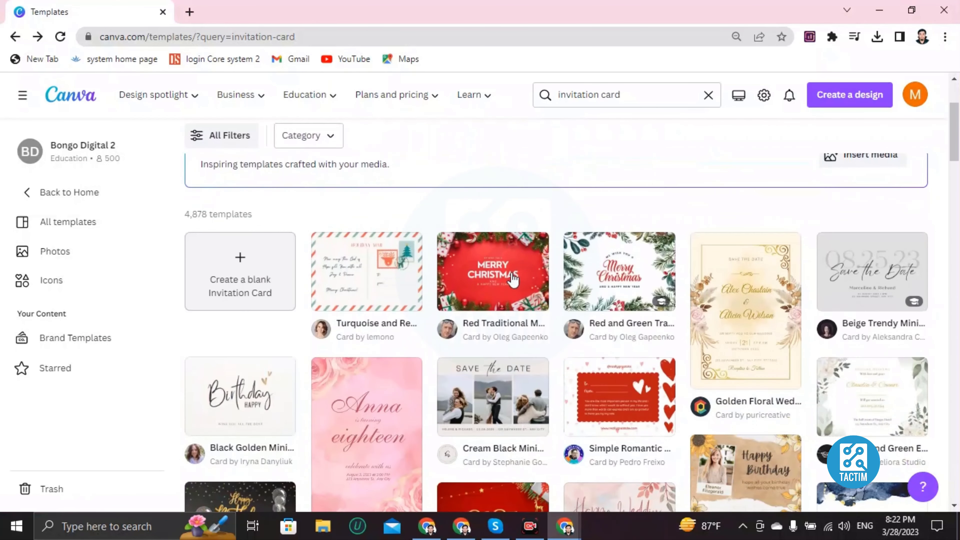
# Step: Start a new design from the Red Traditional Merry Christmas greeting card template
pyautogui.click(488, 291)
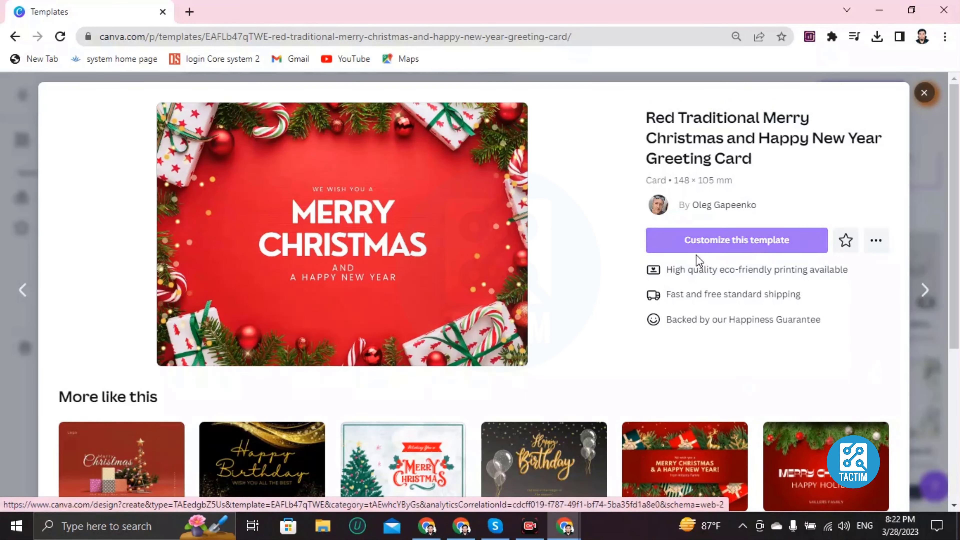
pyautogui.click(699, 246)
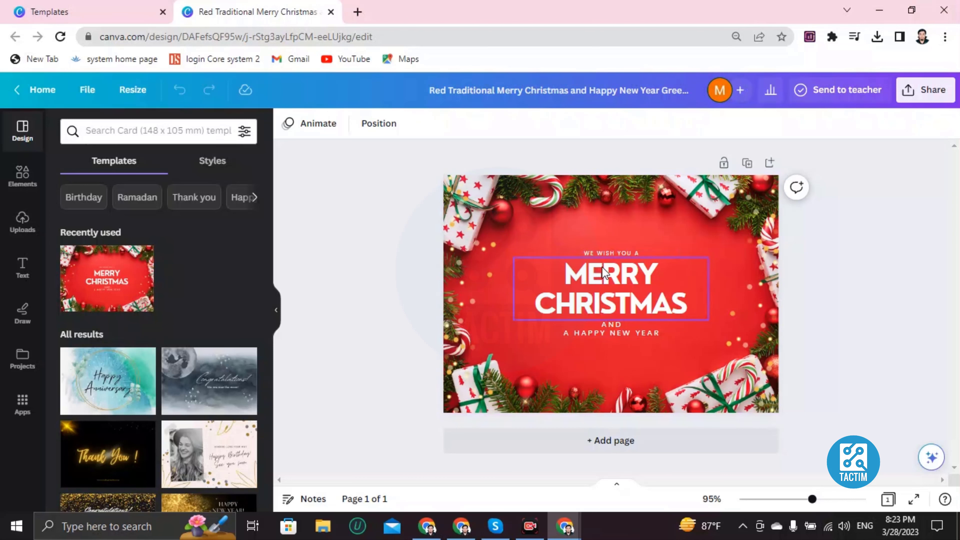
# Step: Replace the small 'WE WISH YOU A' line with 'WISHING YOU A VERY'
pyautogui.click(527, 232)
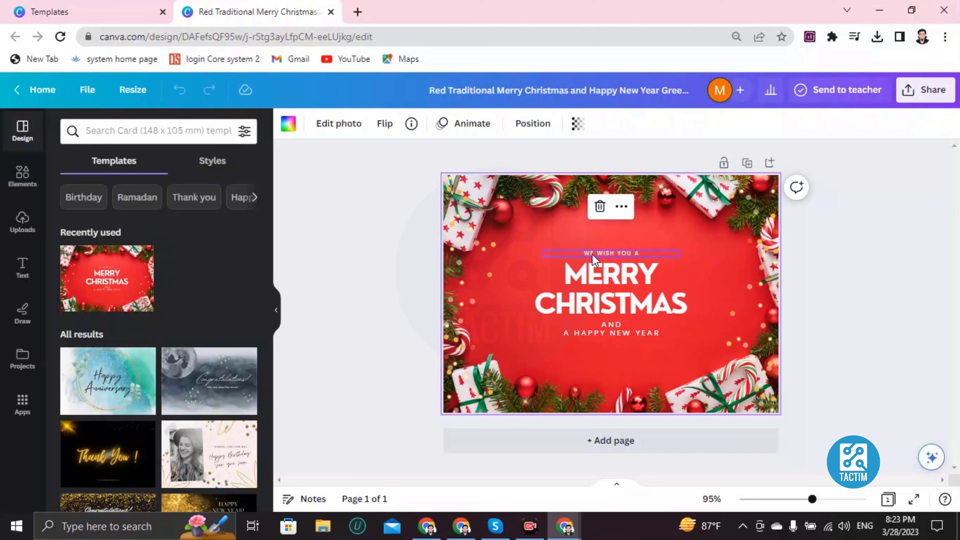
pyautogui.doubleClick(646, 253)
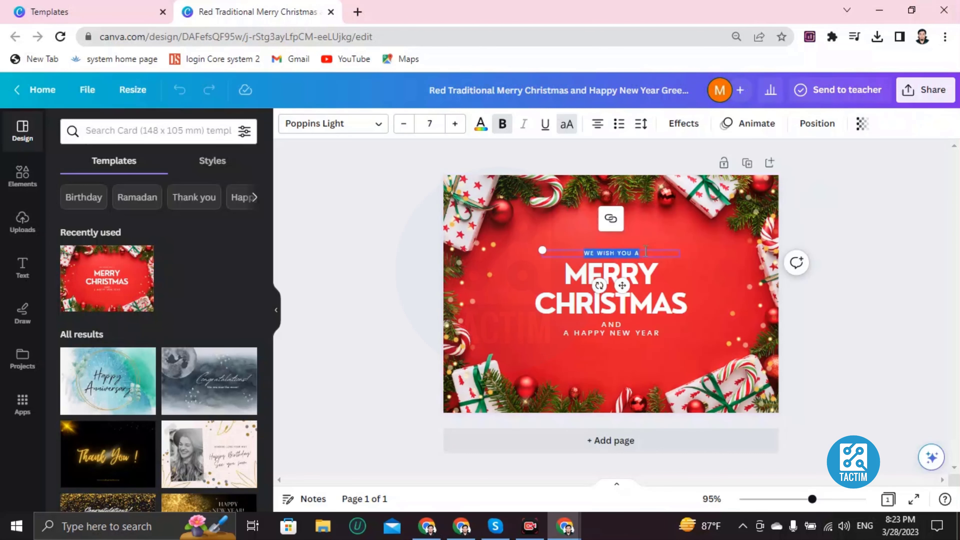
pyautogui.press('BackSpace')
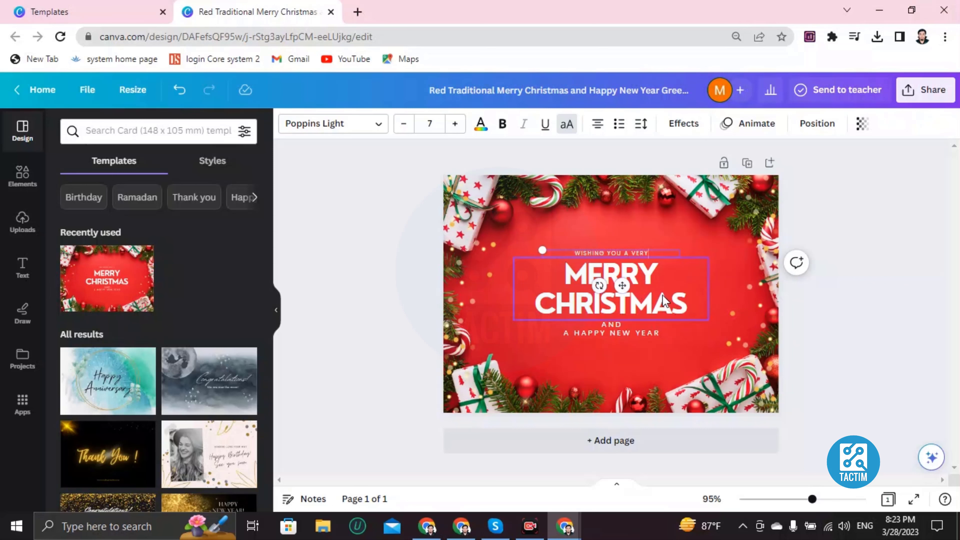
# Step: Delete the MERRY CHRISTMAS heading, try 'EID MUBARAK' instead, then erase it
pyautogui.doubleClick(664, 303)
pyautogui.press('BackSpace')
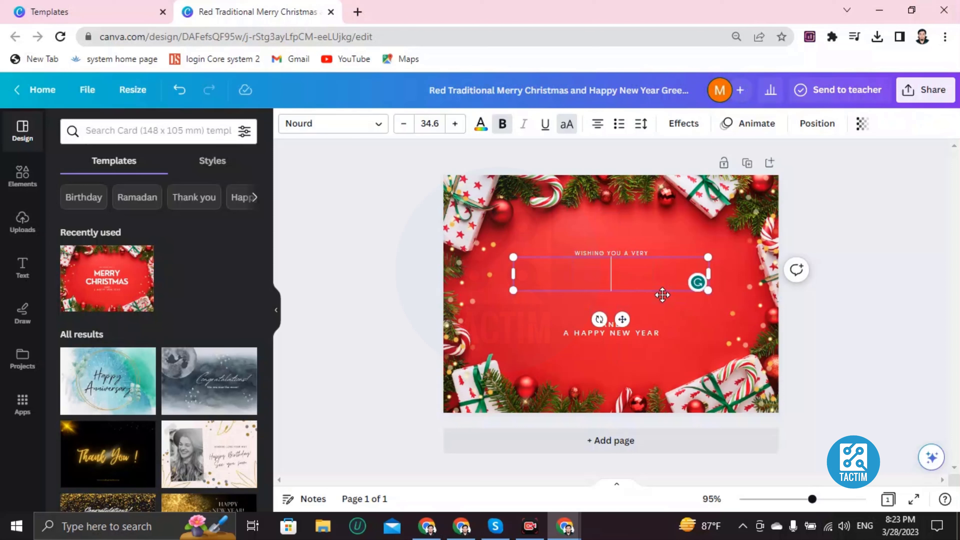
pyautogui.write('EID MUBARAK')
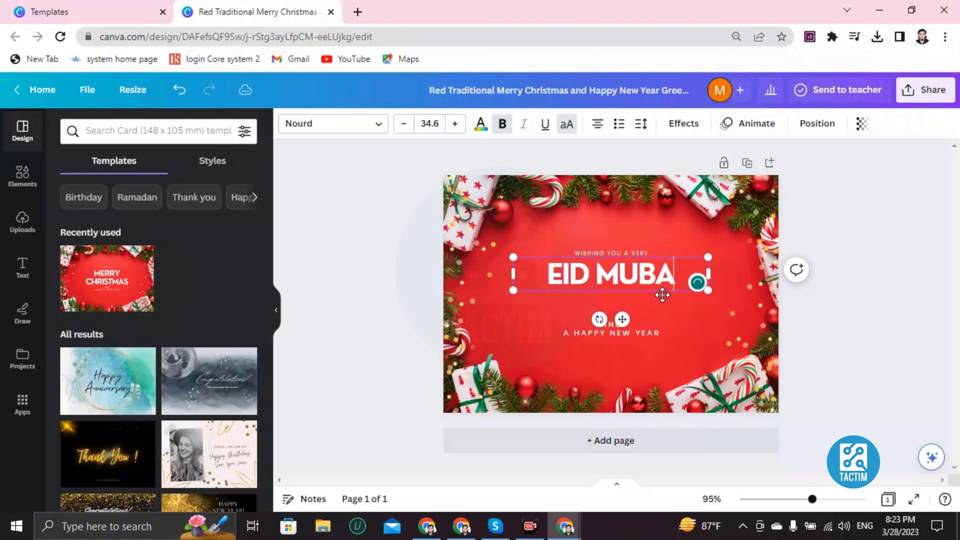
pyautogui.press('BackSpace')
pyautogui.press('BackSpace')
pyautogui.press('BackSpace')
pyautogui.press('BackSpace')
pyautogui.press('BackSpace')
pyautogui.press('BackSpace')
pyautogui.press('BackSpace')
pyautogui.press('BackSpace')
pyautogui.press('BackSpace')
pyautogui.press('BackSpace')
pyautogui.press('BackSpace')
# Step: Try 'MERRY CHRISTMAS' and 'DIWALI' as the heading, then clear it completely
pyautogui.write('MERRY CHT')
pyautogui.press('BackSpace')
pyautogui.write('RISMAS')
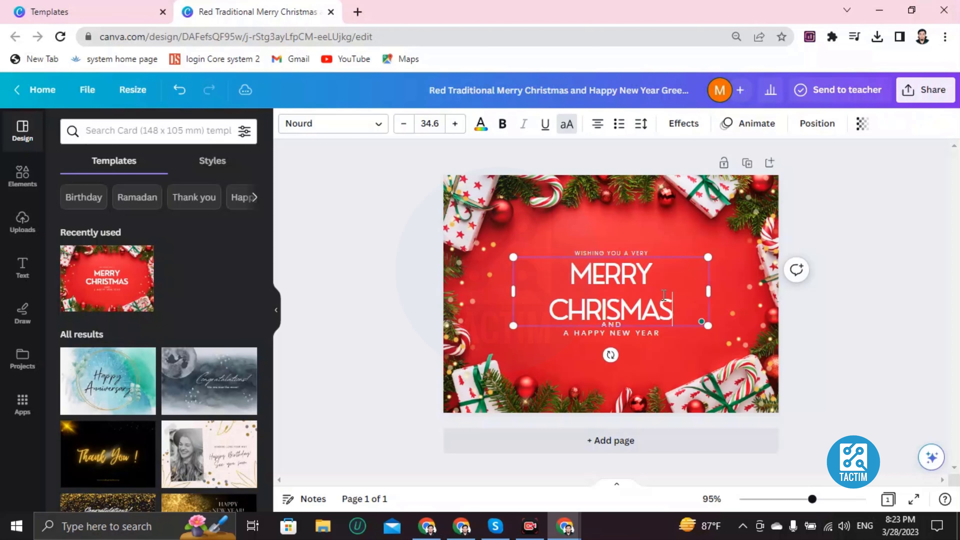
pyautogui.write('RT')
pyautogui.press('BackSpace')
pyautogui.press('BackSpace')
pyautogui.press('BackSpace')
pyautogui.press('BackSpace')
pyautogui.press('BackSpace')
pyautogui.press('BackSpace')
pyautogui.press('BackSpace')
pyautogui.press('BackSpace')
pyautogui.press('BackSpace')
pyautogui.press('BackSpace')
pyautogui.press('BackSpace')
pyautogui.press('BackSpace')
pyautogui.press('BackSpace')
pyautogui.press('BackSpace')
pyautogui.press('BackSpace')
pyautogui.press('BackSpace')
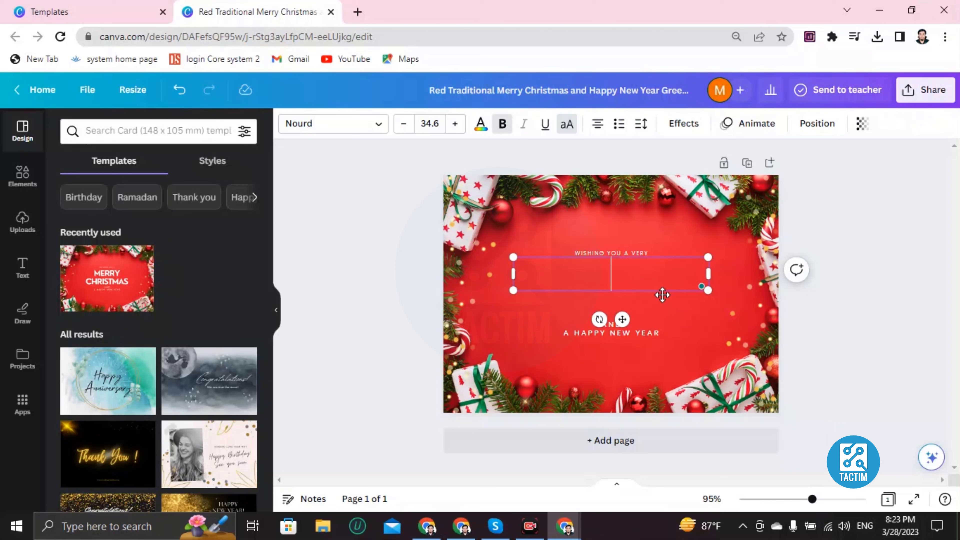
pyautogui.write('DIWALI')
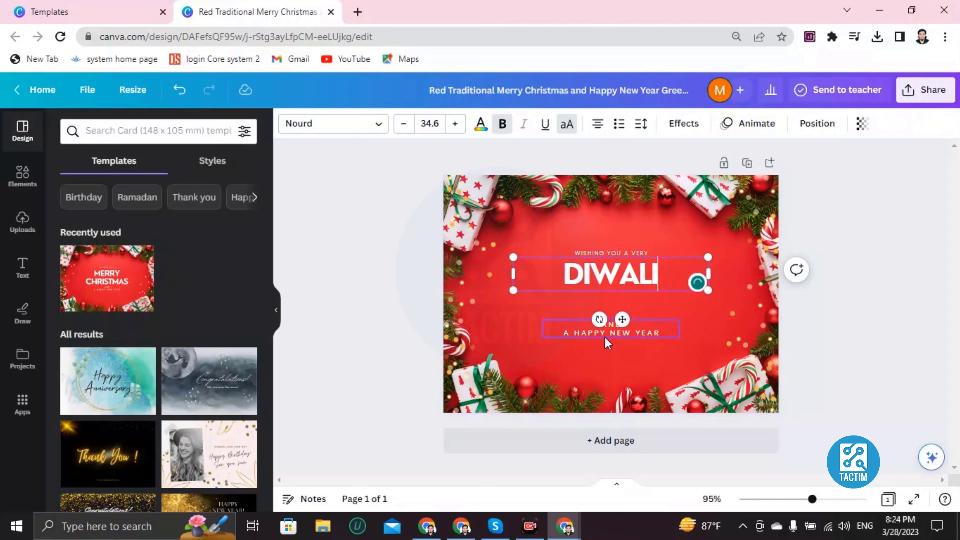
pyautogui.press('BackSpace')
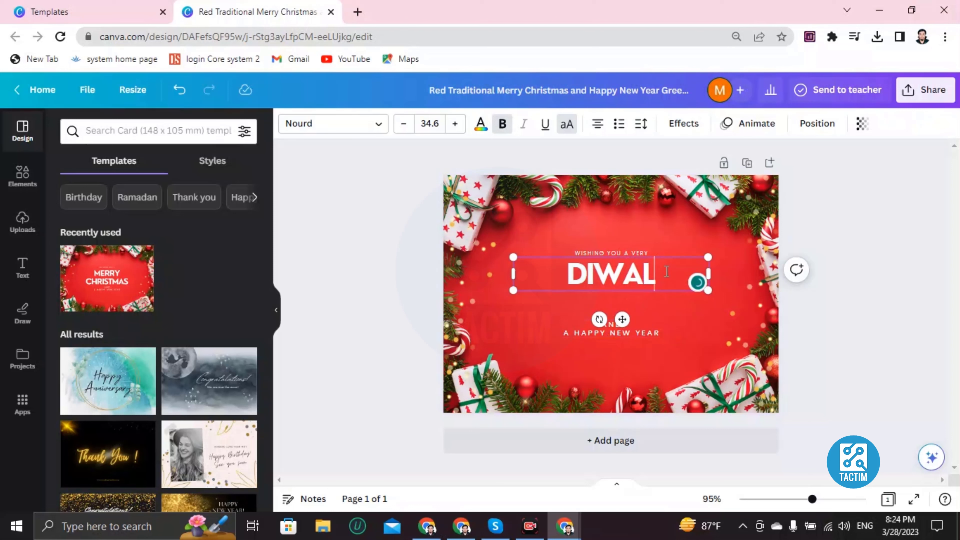
pyautogui.press('BackSpace')
pyautogui.press('BackSpace')
pyautogui.press('BackSpace')
pyautogui.press('BackSpace')
pyautogui.press('BackSpace')
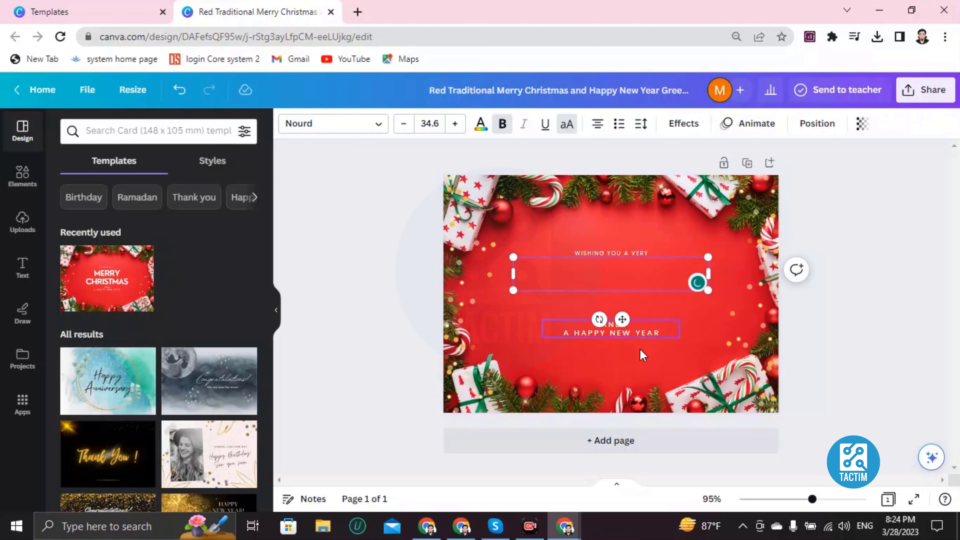
# Step: Recolour the AND / A HAPPY NEW YEAR text from white to cyan
pyautogui.click(591, 333)
pyautogui.click(595, 327)
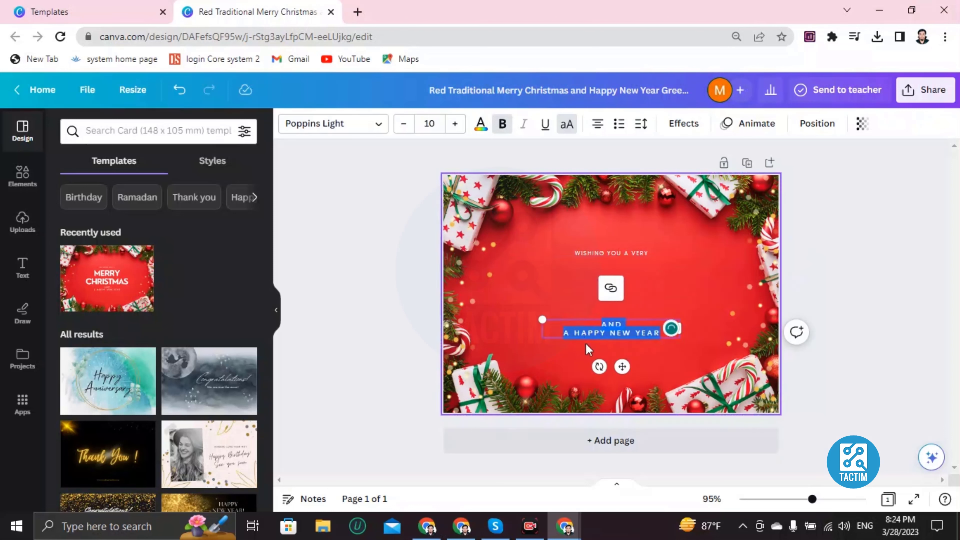
pyautogui.click(609, 333)
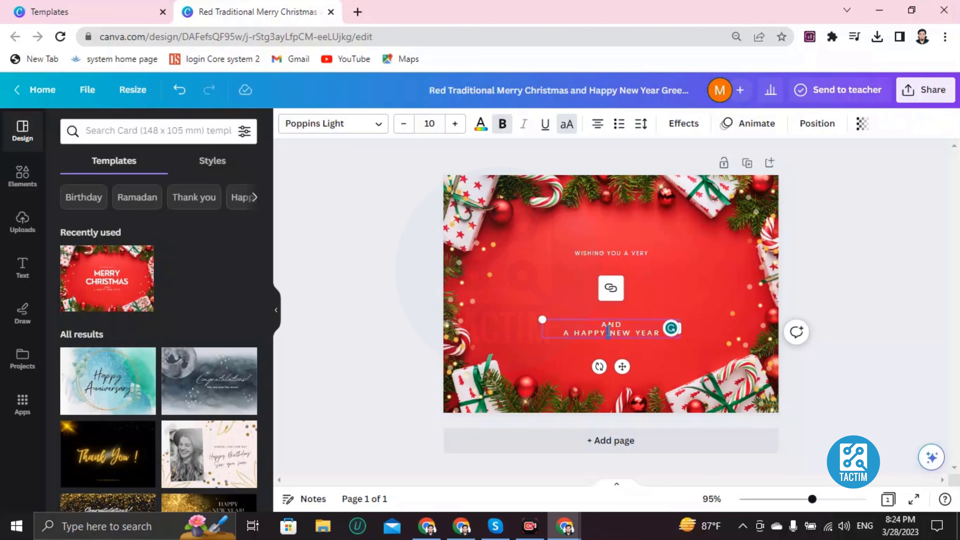
pyautogui.tripleClick(609, 331)
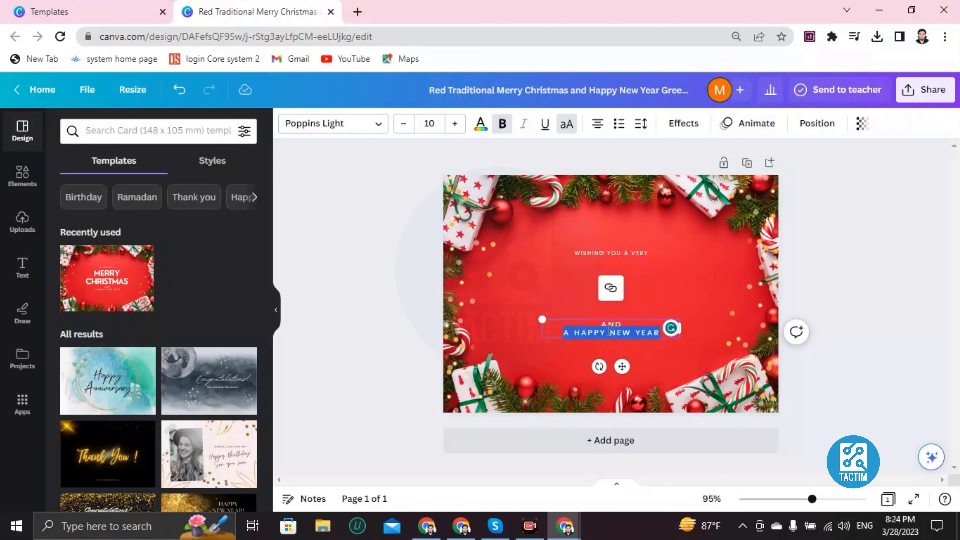
pyautogui.click(481, 131)
pyautogui.scroll(-4, 171, 381)
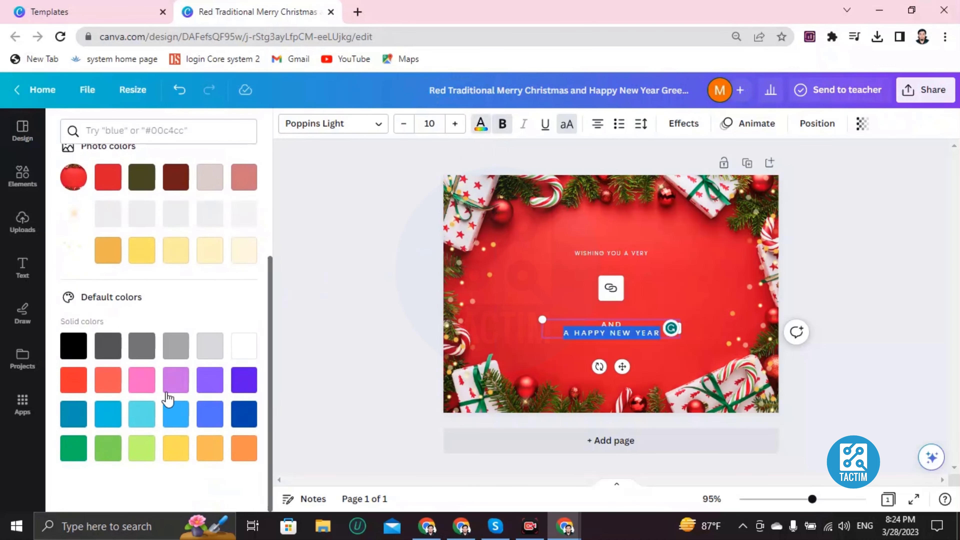
pyautogui.click(110, 406)
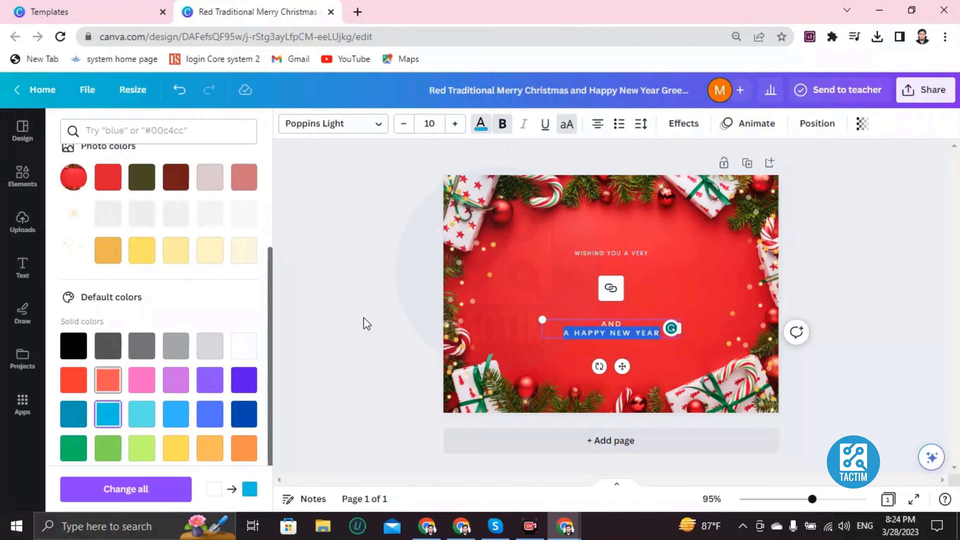
pyautogui.click(602, 369)
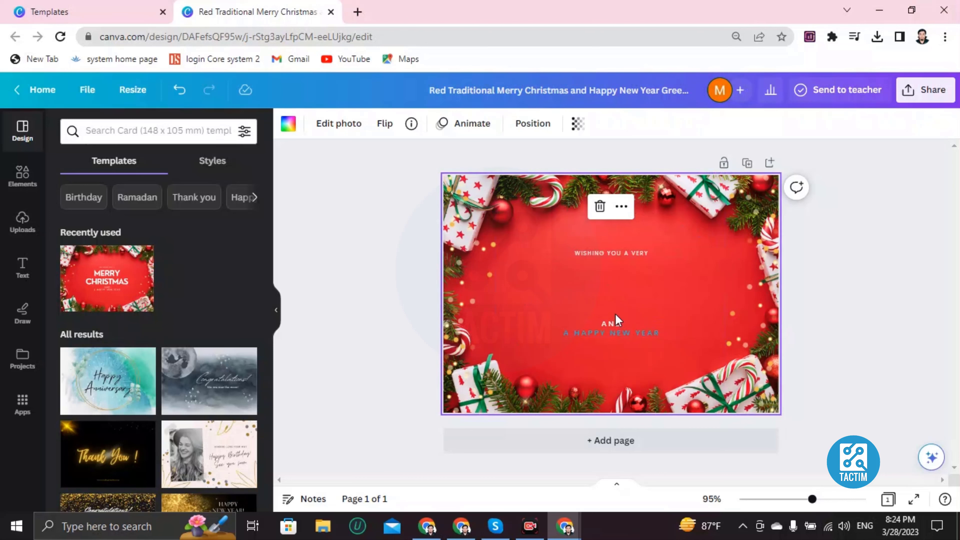
# Step: Undo the colour and heading edits until MERRY CHRISTMAS and white lower text return
pyautogui.click(177, 91)
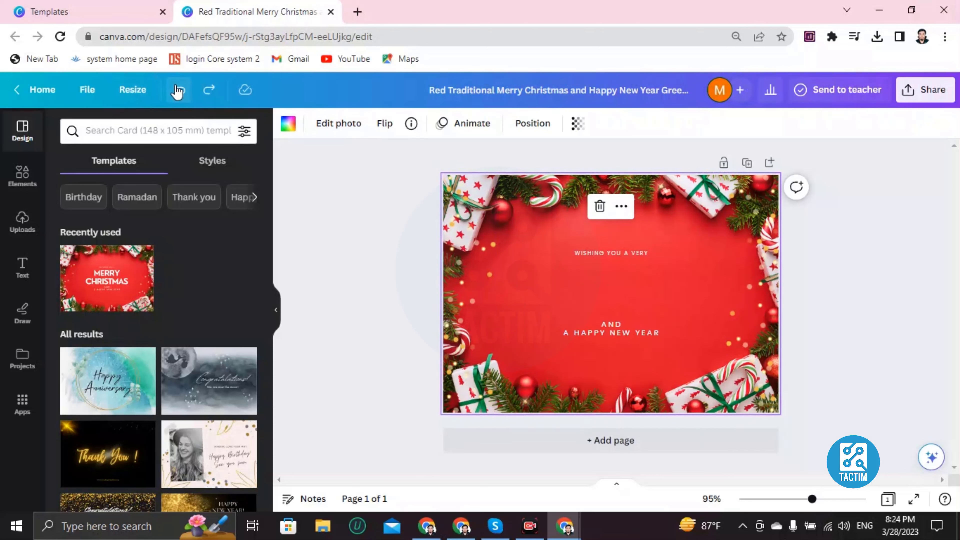
pyautogui.click(177, 91)
pyautogui.click(177, 91)
pyautogui.click(177, 91)
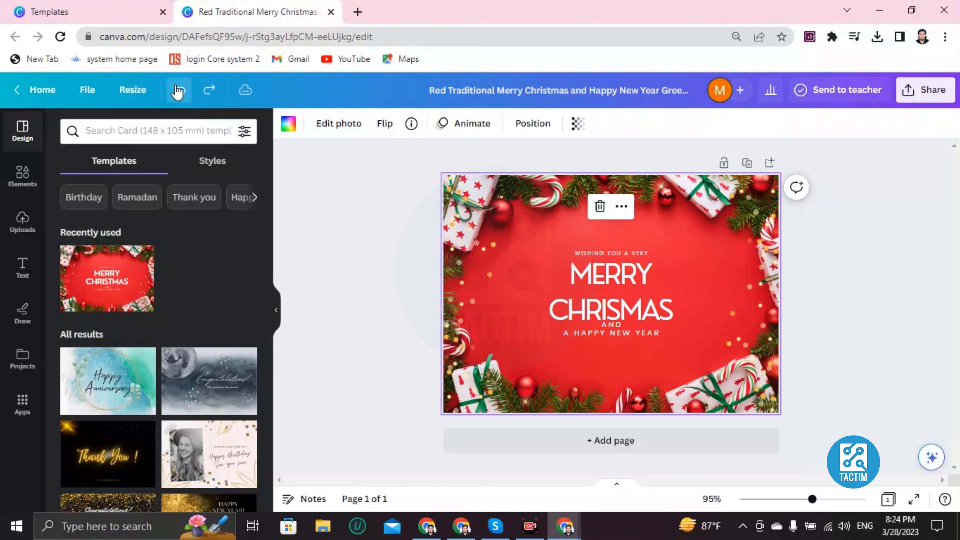
pyautogui.click(177, 91)
pyautogui.click(177, 91)
pyautogui.click(177, 91)
pyautogui.click(177, 91)
pyautogui.click(177, 91)
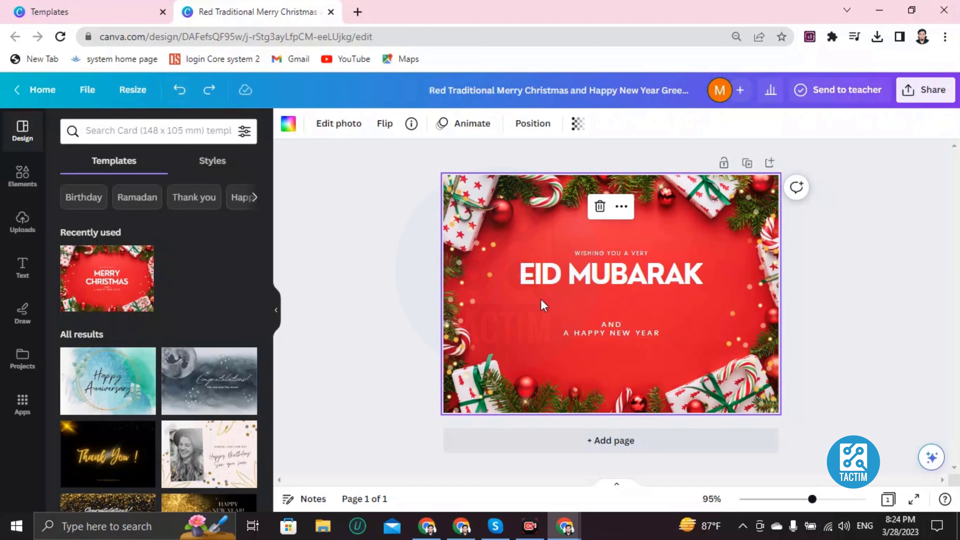
pyautogui.click(178, 90)
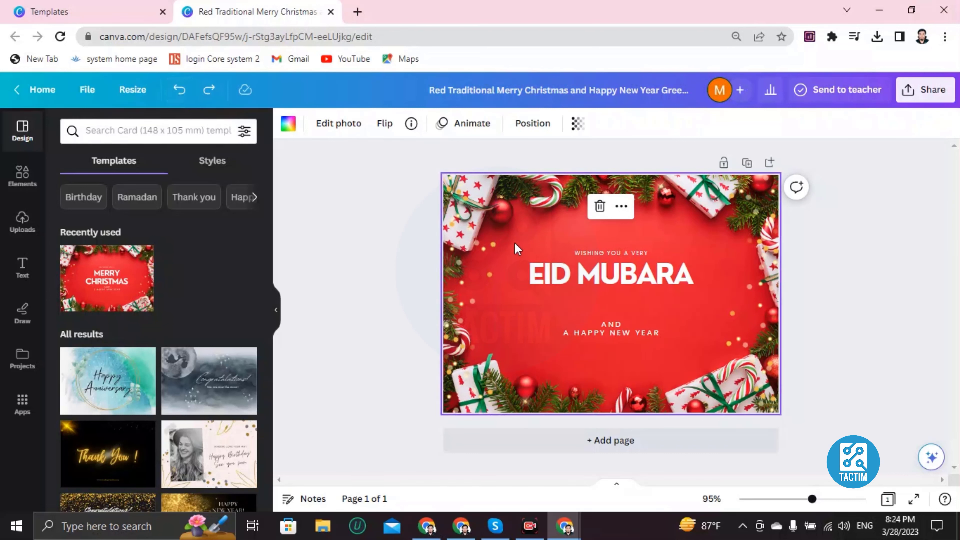
pyautogui.click(178, 96)
pyautogui.click(178, 97)
pyautogui.click(179, 97)
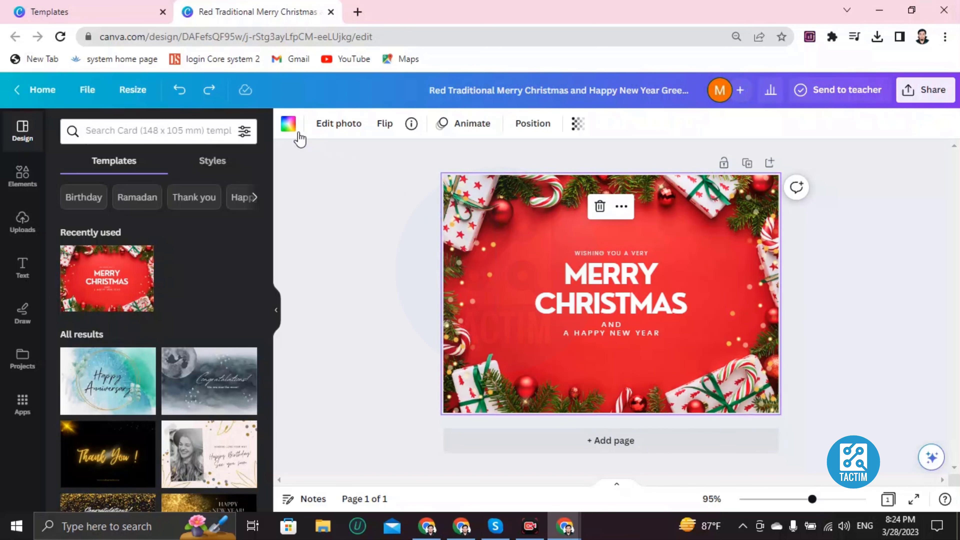
# Step: Try brown-gold, dark blue, silver and blue-pink gradient backgrounds, then solid red
pyautogui.click(289, 124)
pyautogui.scroll(-6, 146, 337)
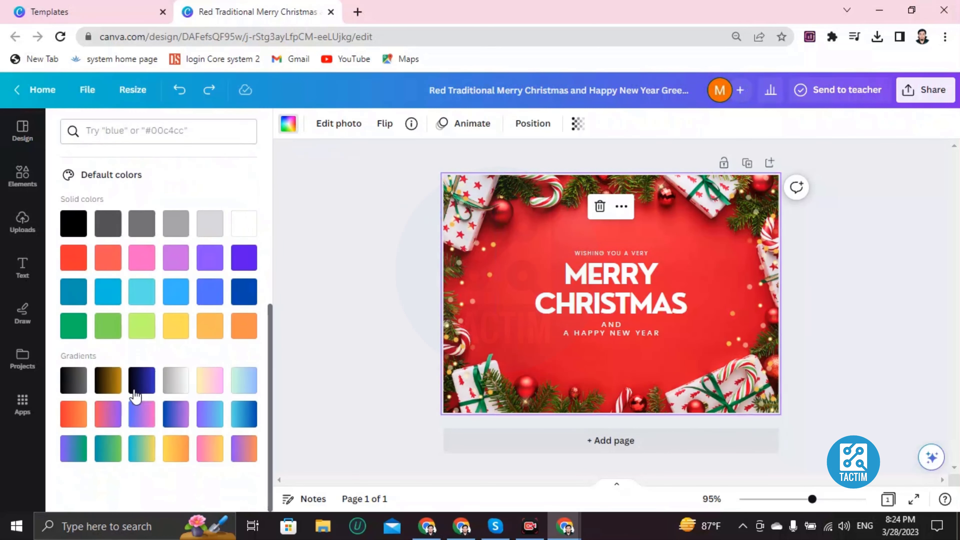
pyautogui.click(109, 379)
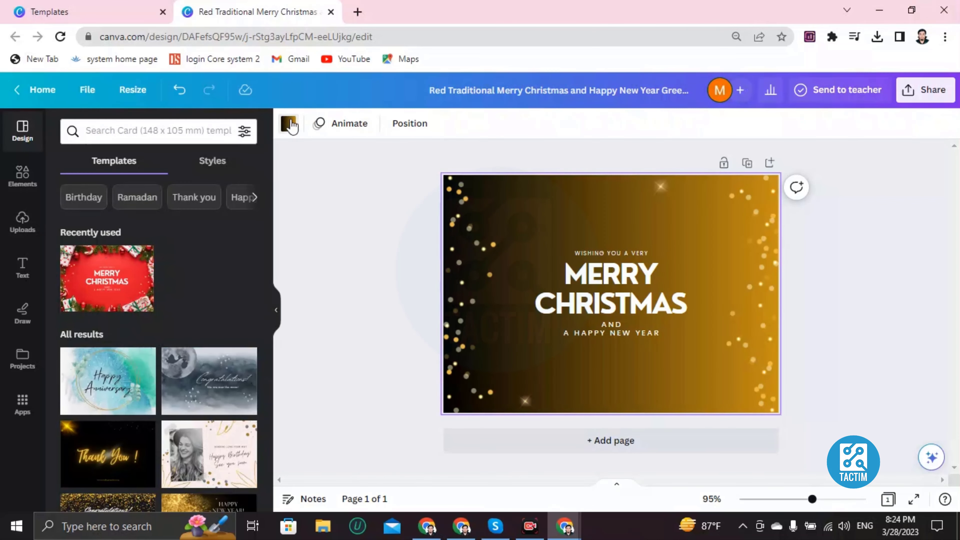
pyautogui.click(289, 123)
pyautogui.scroll(-5, 148, 363)
pyautogui.click(142, 386)
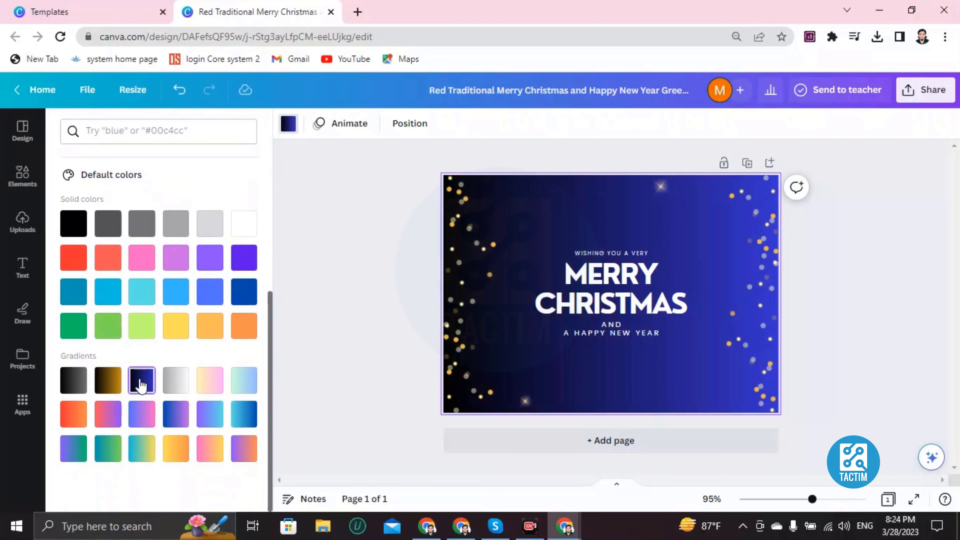
pyautogui.click(176, 382)
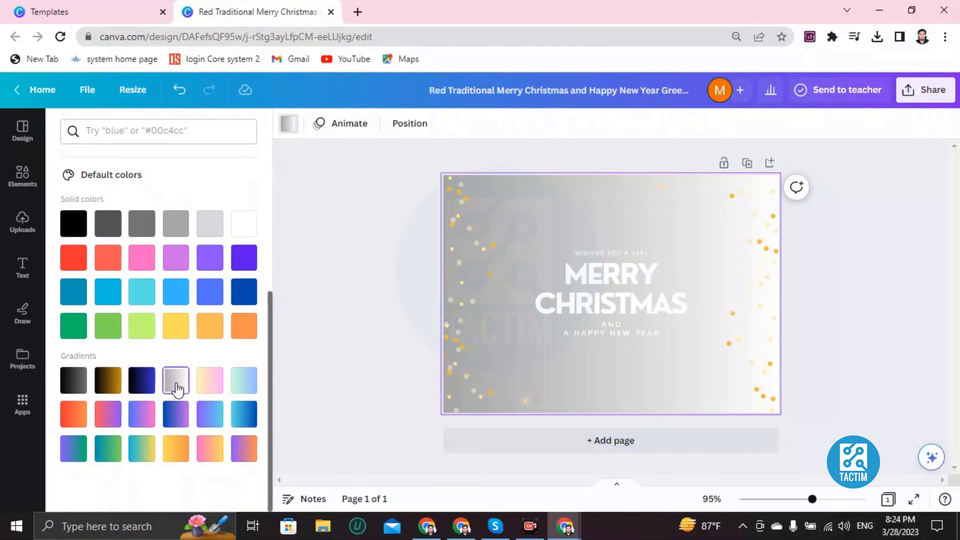
pyautogui.click(135, 423)
pyautogui.click(75, 257)
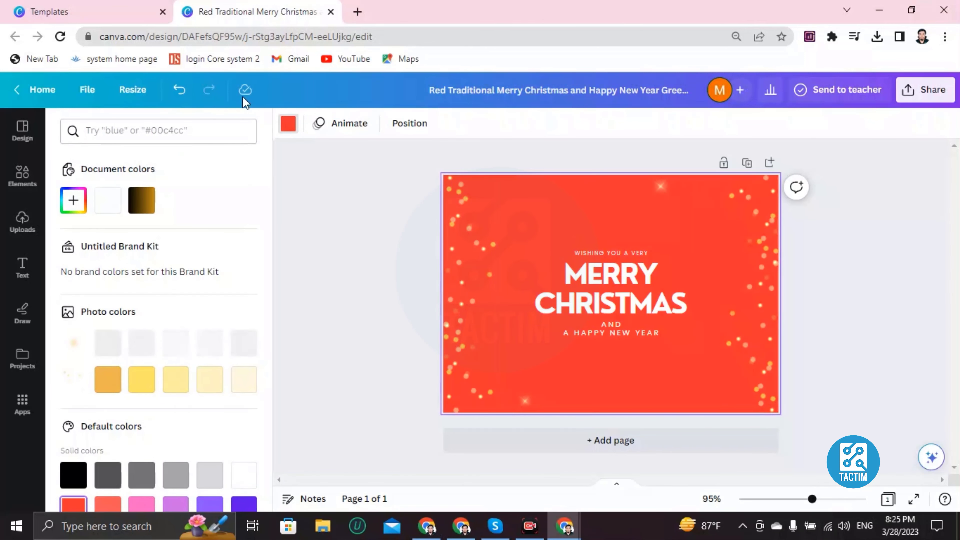
# Step: Undo the background changes to restore the original red Christmas photo
pyautogui.click(182, 92)
pyautogui.click(182, 93)
pyautogui.click(182, 93)
pyautogui.click(183, 93)
pyautogui.click(182, 93)
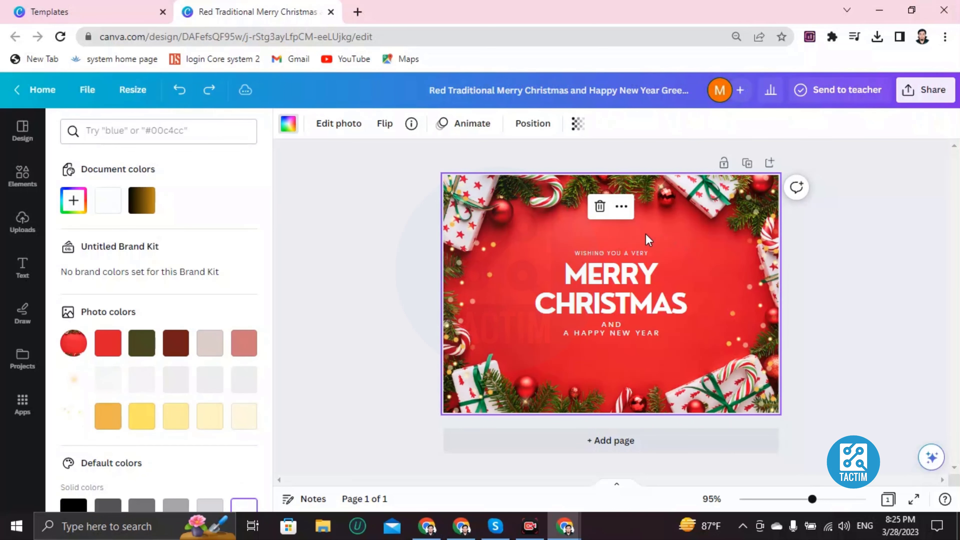
# Step: Add a wrapped-candy element from a 'candy' search, shrink it, and place it left of MERRY
pyautogui.click(22, 176)
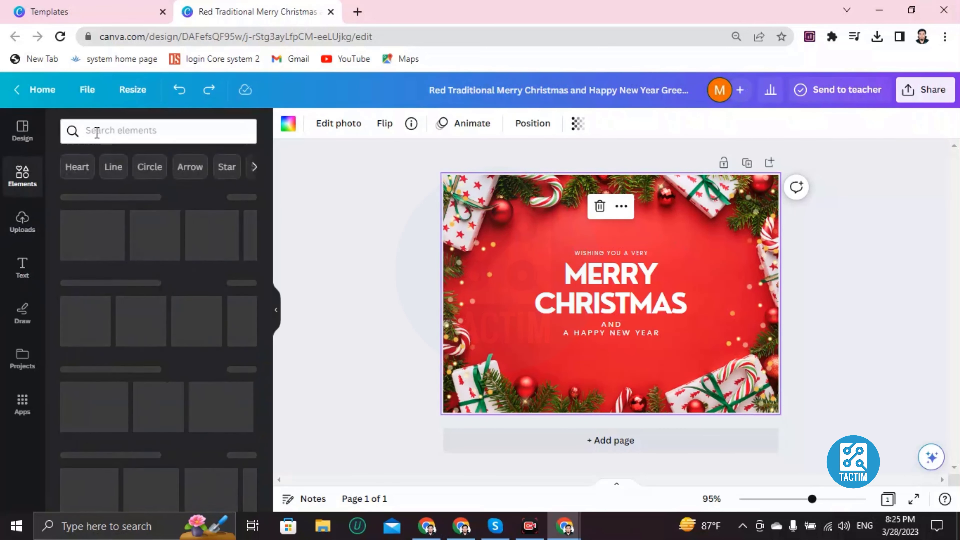
pyautogui.click(98, 132)
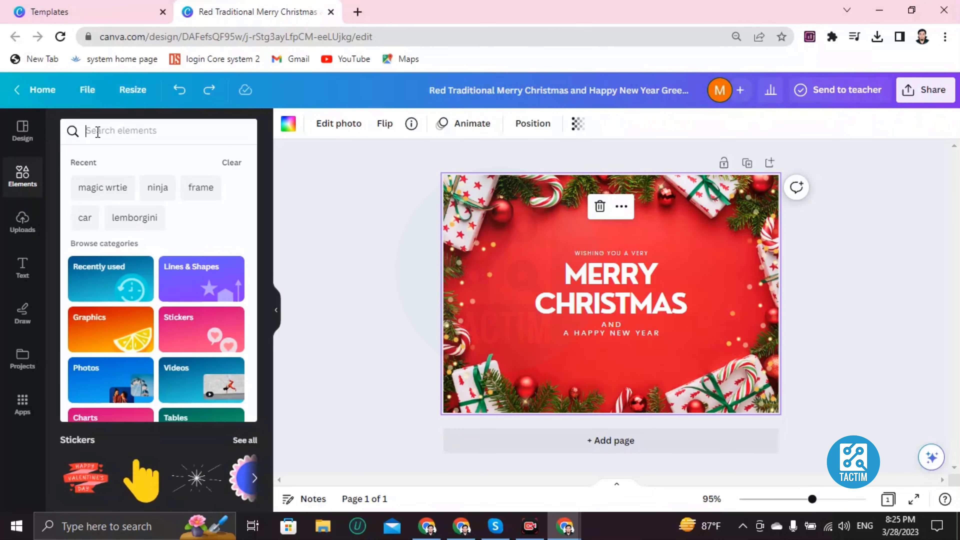
pyautogui.write('candy')
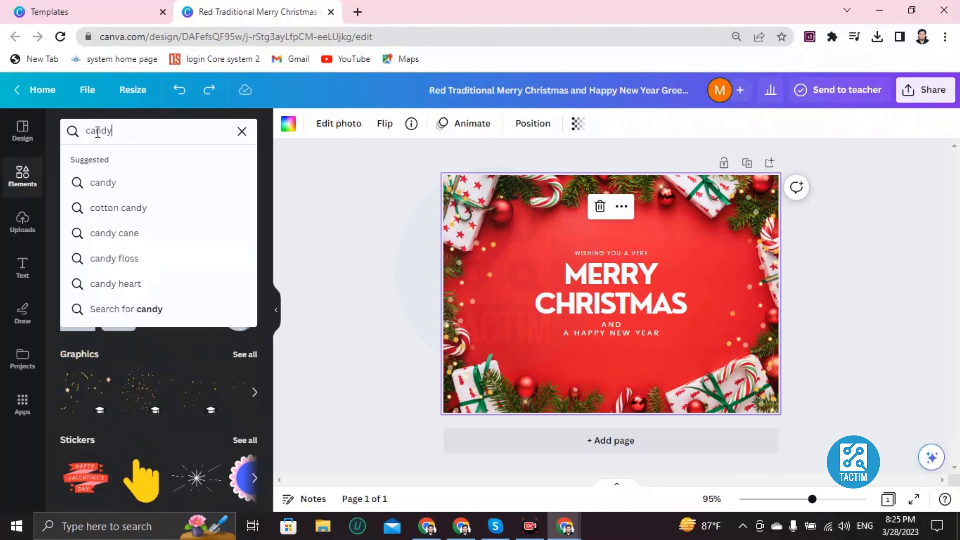
pyautogui.press('Return')
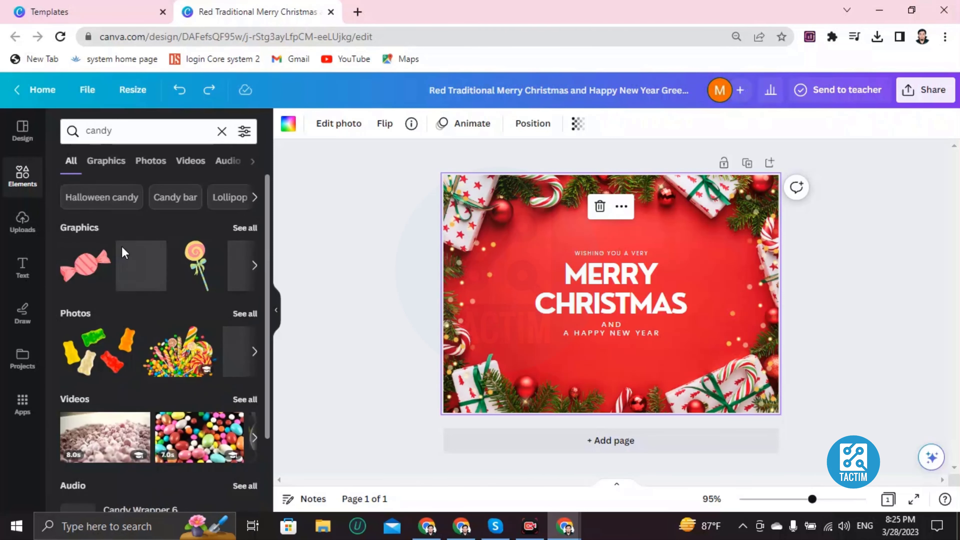
pyautogui.click(128, 271)
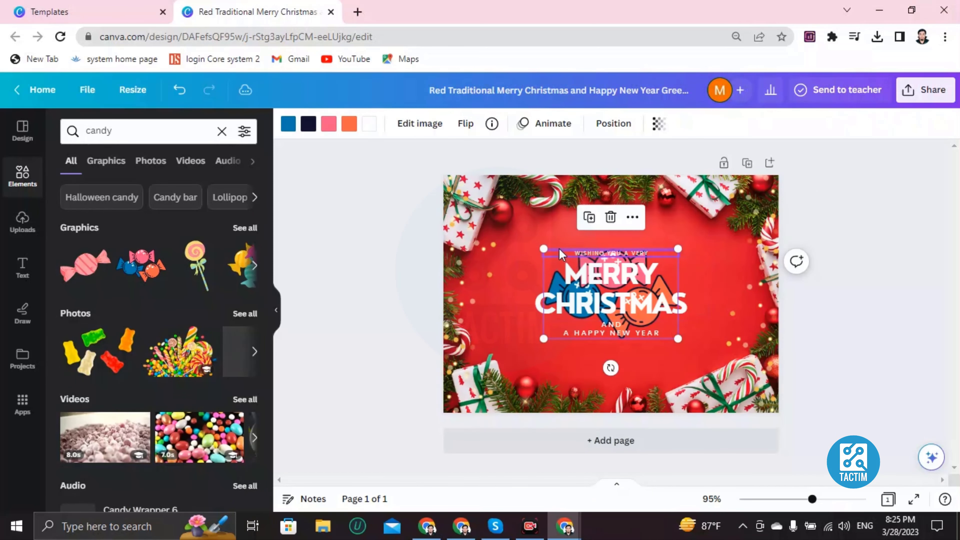
pyautogui.moveTo(543, 249); pyautogui.dragTo(554, 273)
pyautogui.click(520, 303)
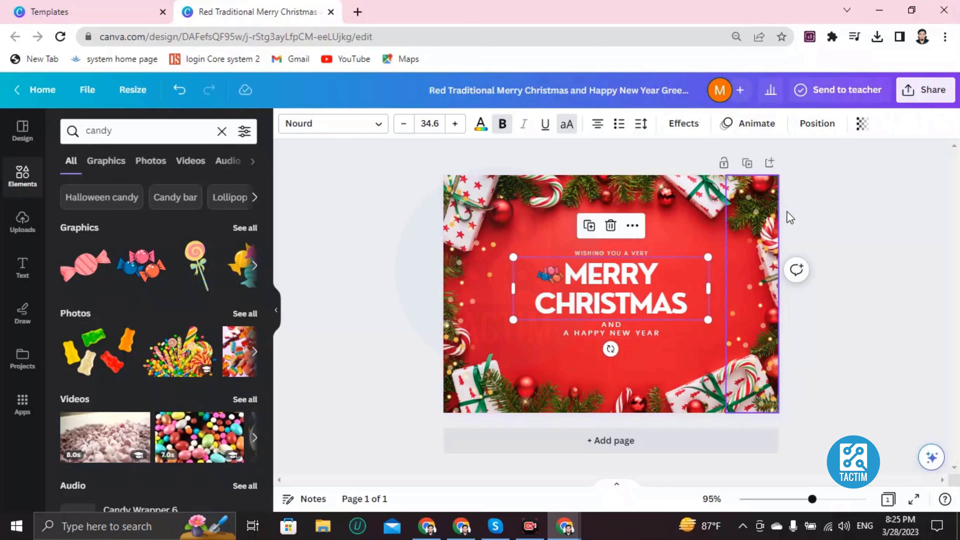
# Step: Set the collaboration link to 'Anyone with the link' can edit, and start entering a collaborator's e-mail
pyautogui.click(924, 90)
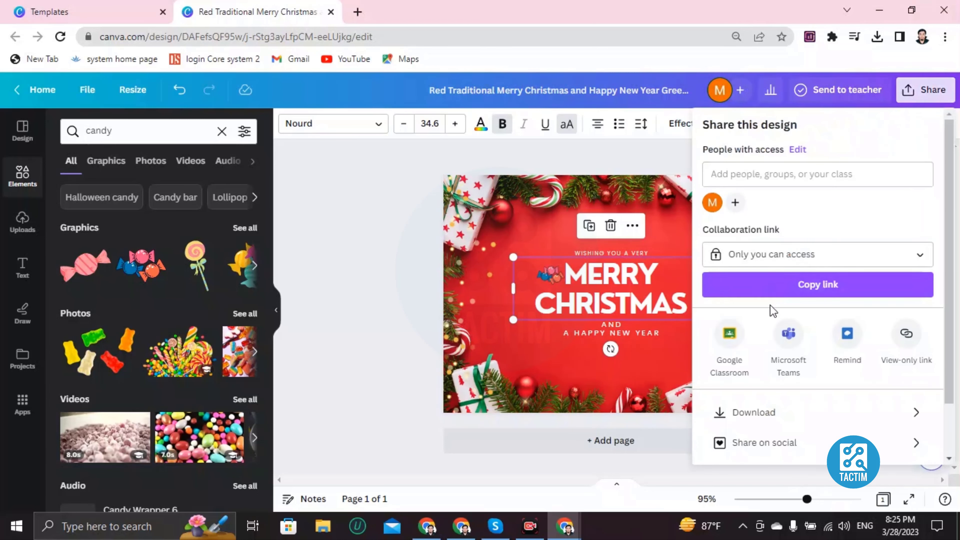
pyautogui.scroll(-2, 760, 340)
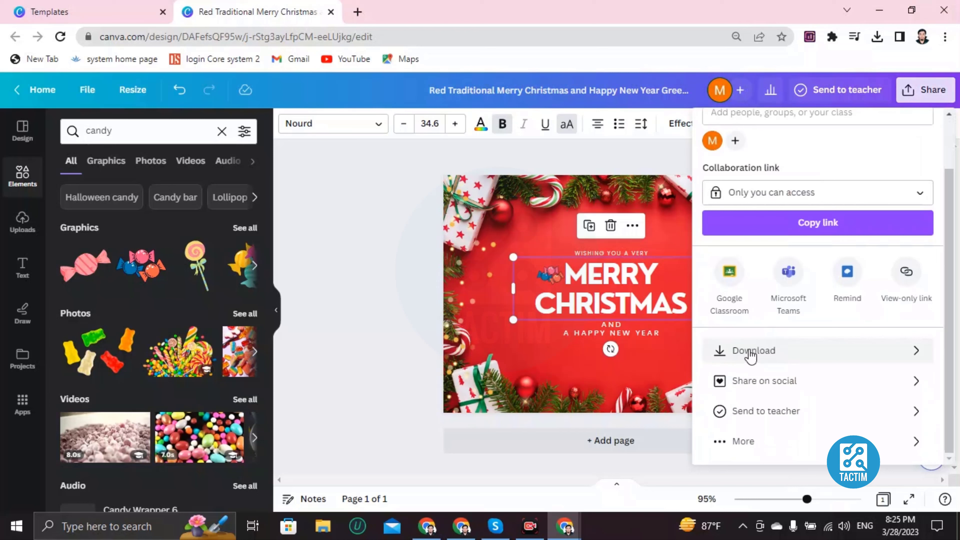
pyautogui.scroll(2, 749, 351)
pyautogui.scroll(-2, 747, 350)
pyautogui.scroll(2, 797, 388)
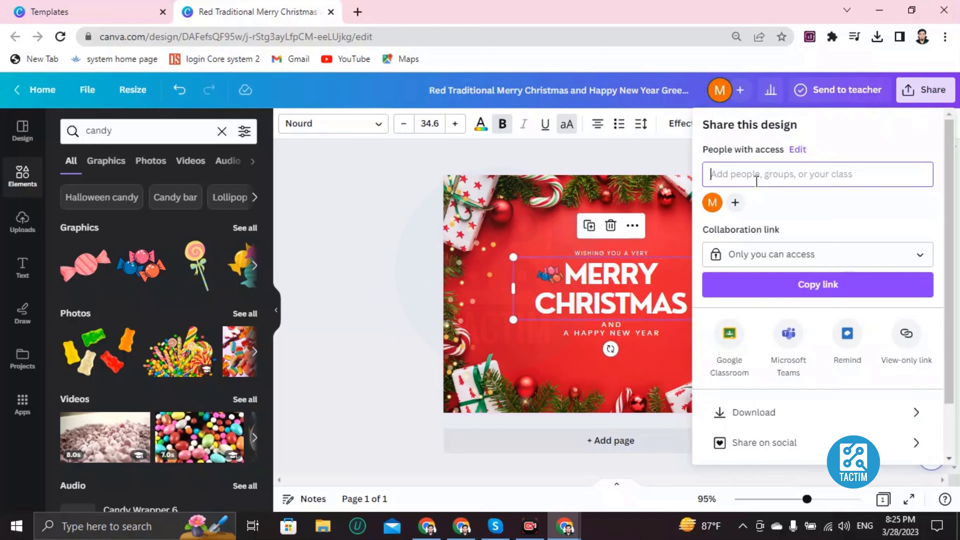
pyautogui.click(707, 261)
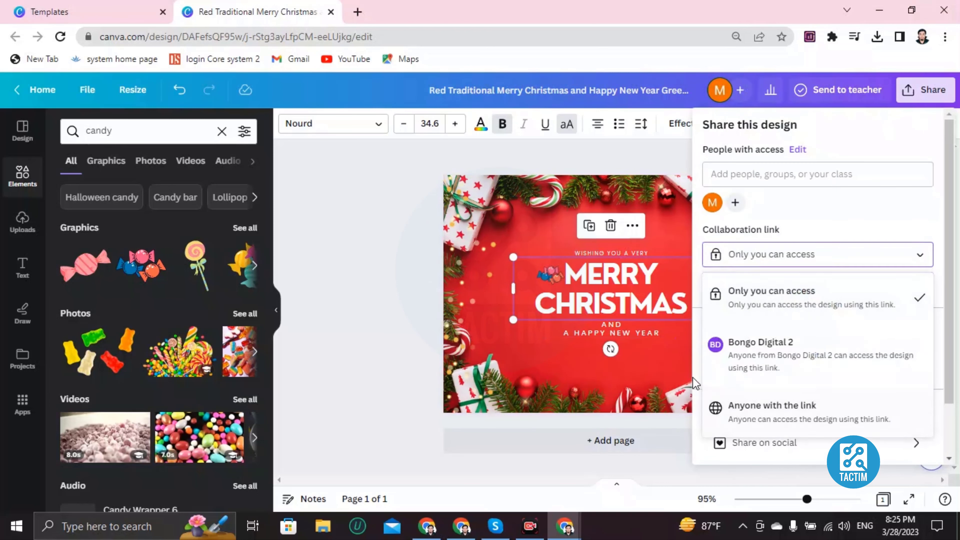
pyautogui.click(742, 413)
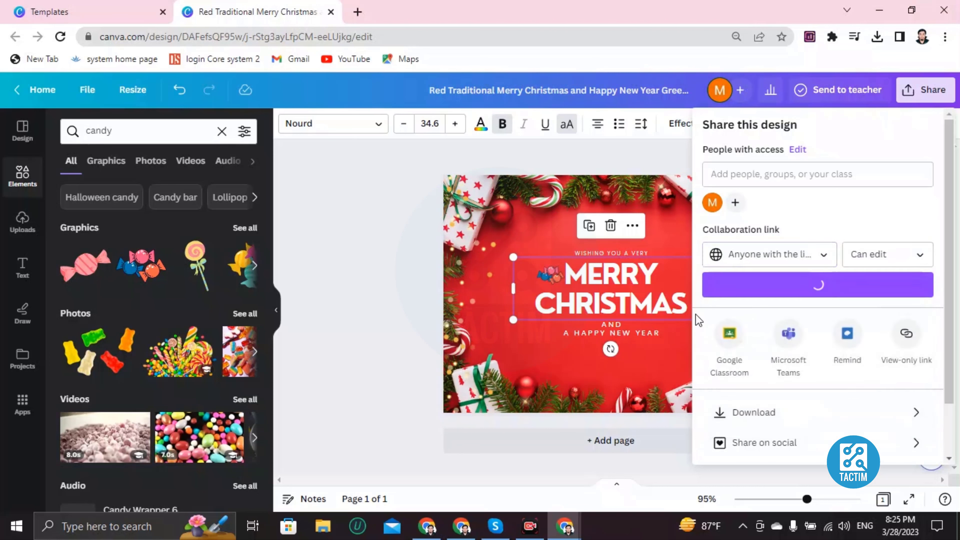
pyautogui.click(726, 175)
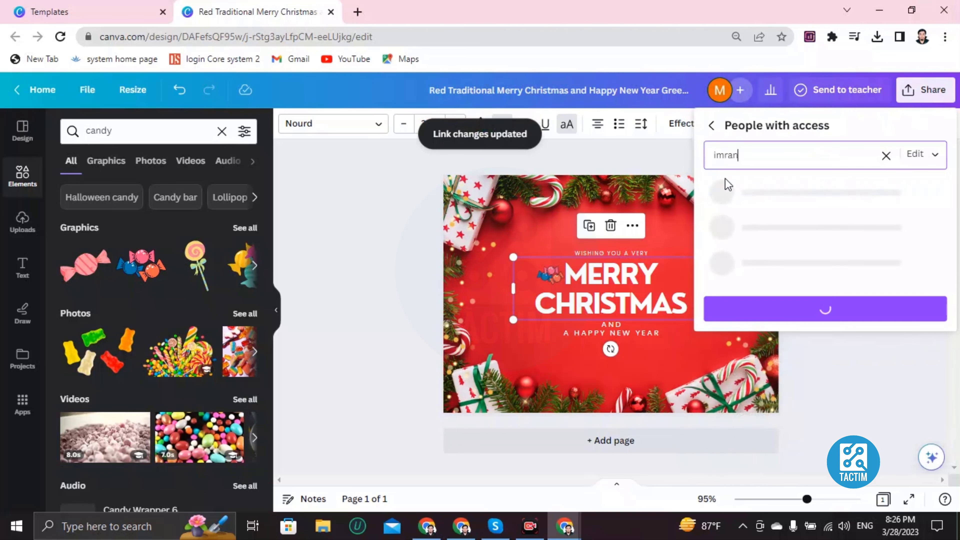
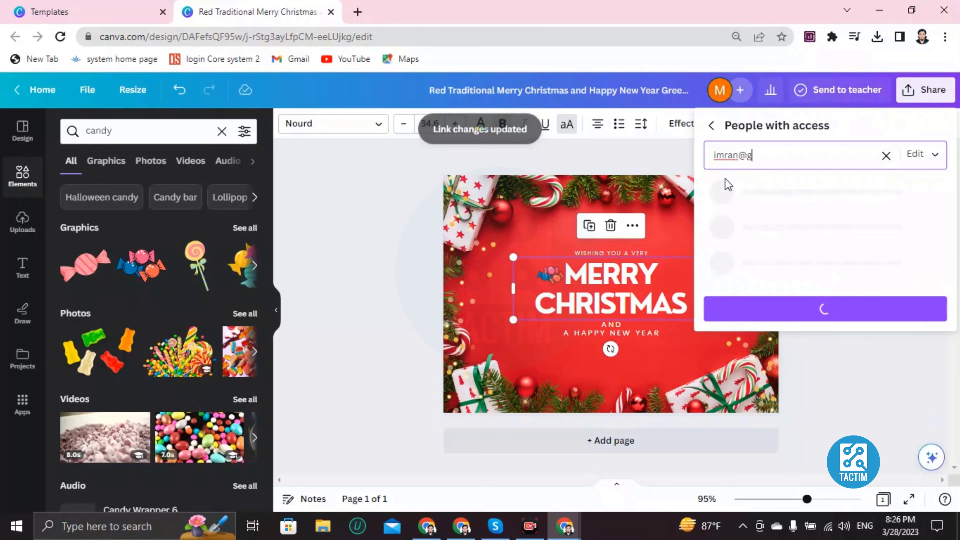
# Step: Correct the collaborator's e-mail address, then close the sharing panel and select the card page
pyautogui.press('BackSpace')
pyautogui.press('BackSpace')
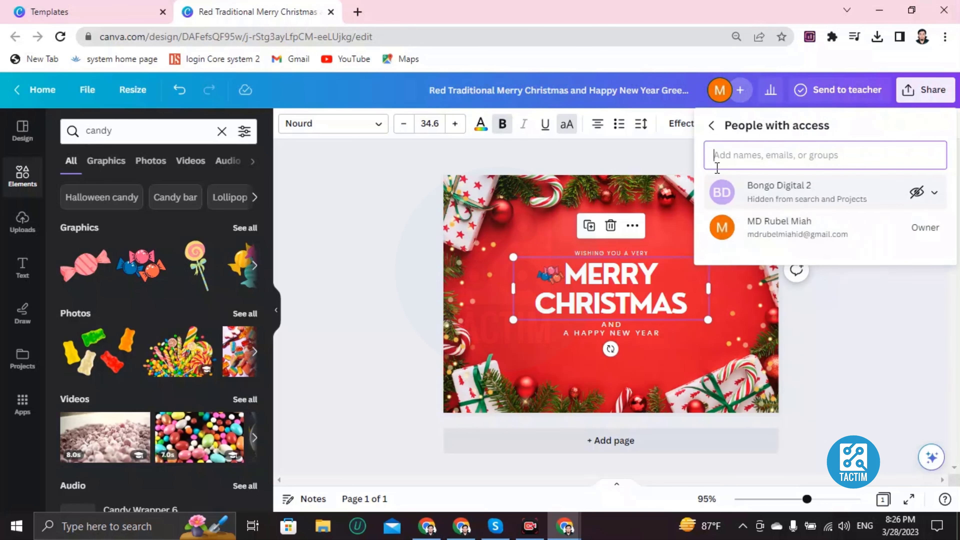
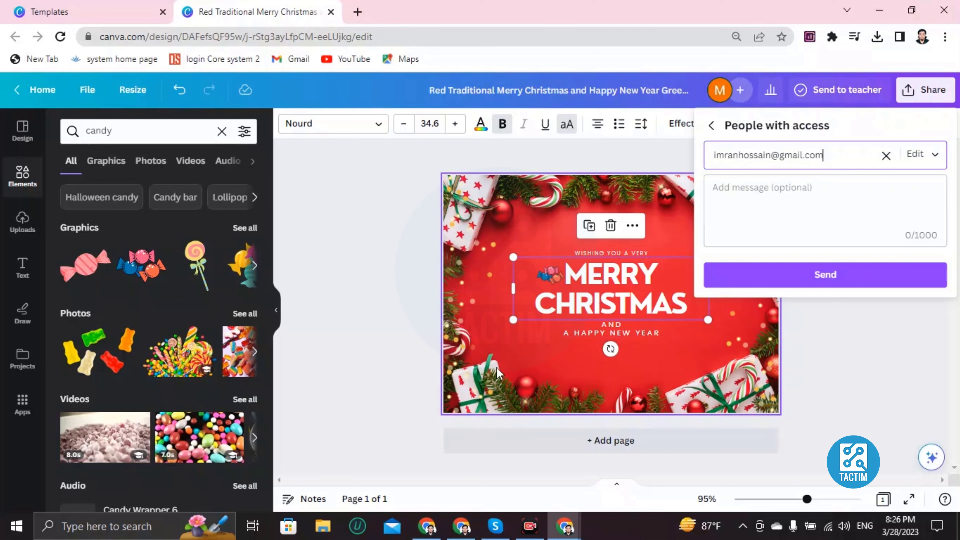
pyautogui.click(359, 279)
pyautogui.click(493, 311)
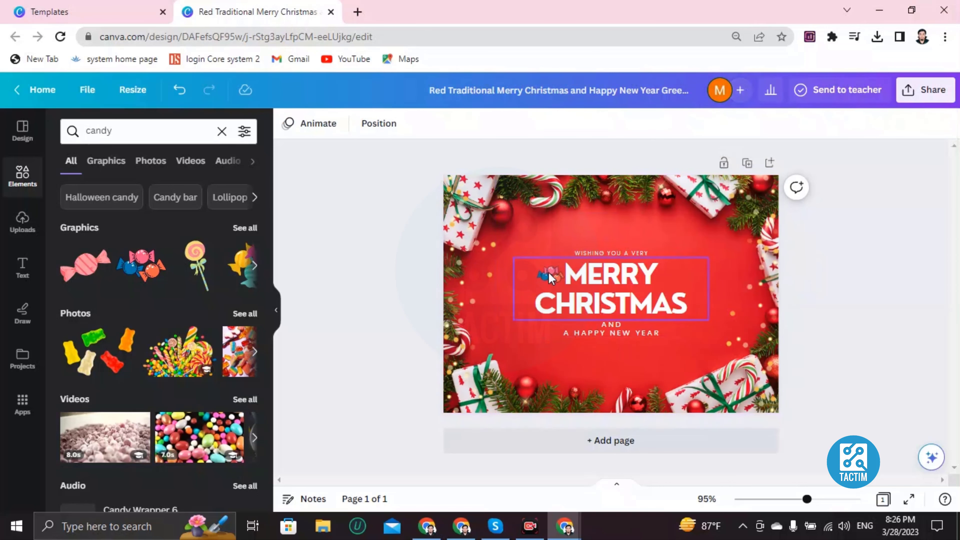